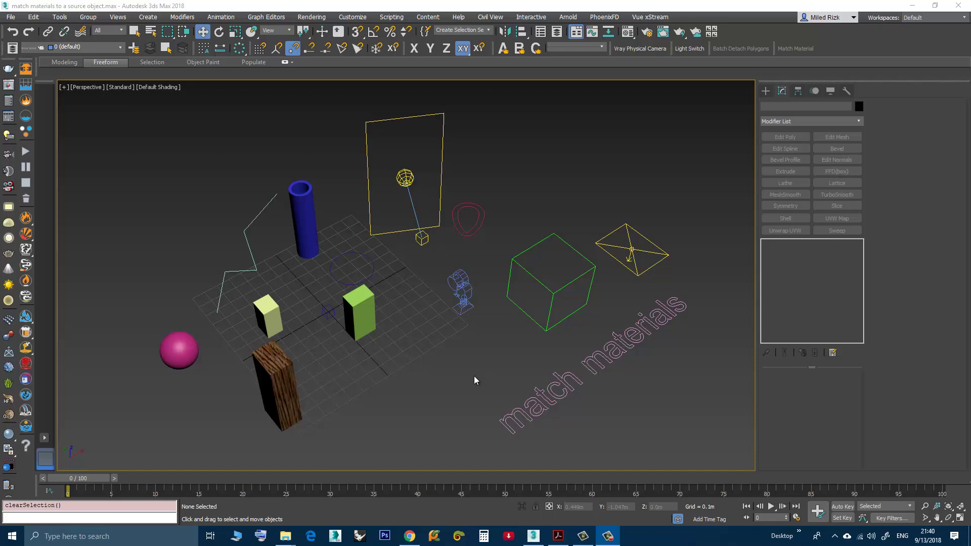
# Inspect the wooden box's modifier stack by selecting it and then clearing the selection.
pyautogui.moveTo(414, 368); pyautogui.dragTo(423, 379, button='middle')
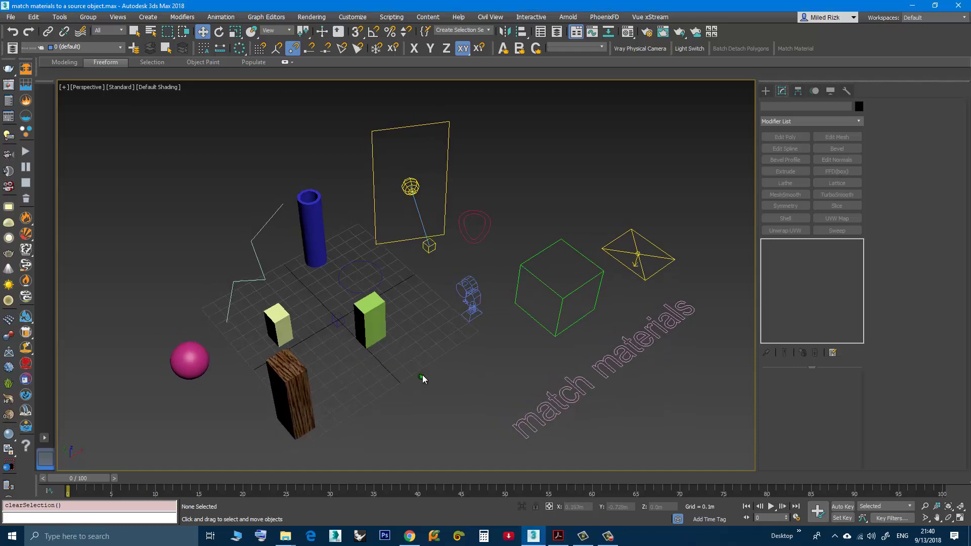
pyautogui.click(291, 413)
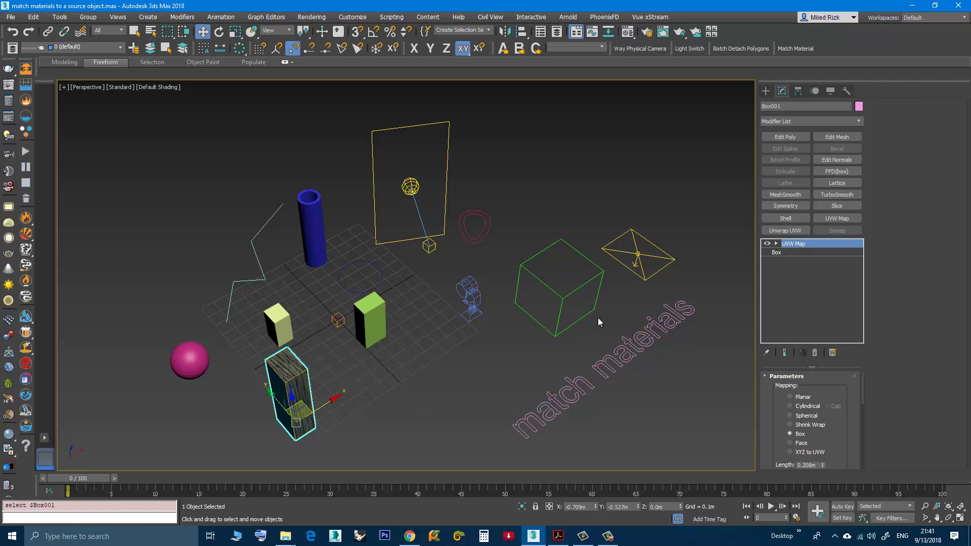
pyautogui.click(394, 398)
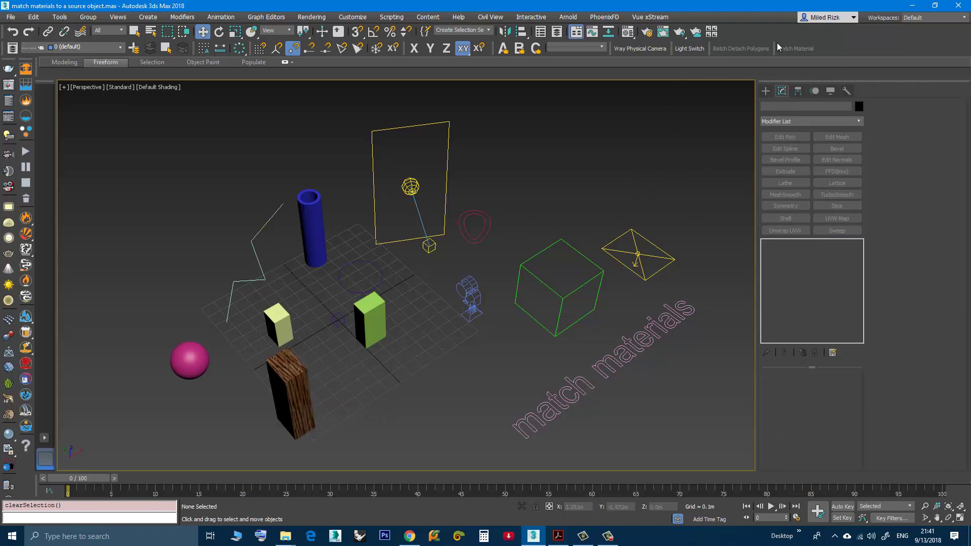
pyautogui.click(294, 401)
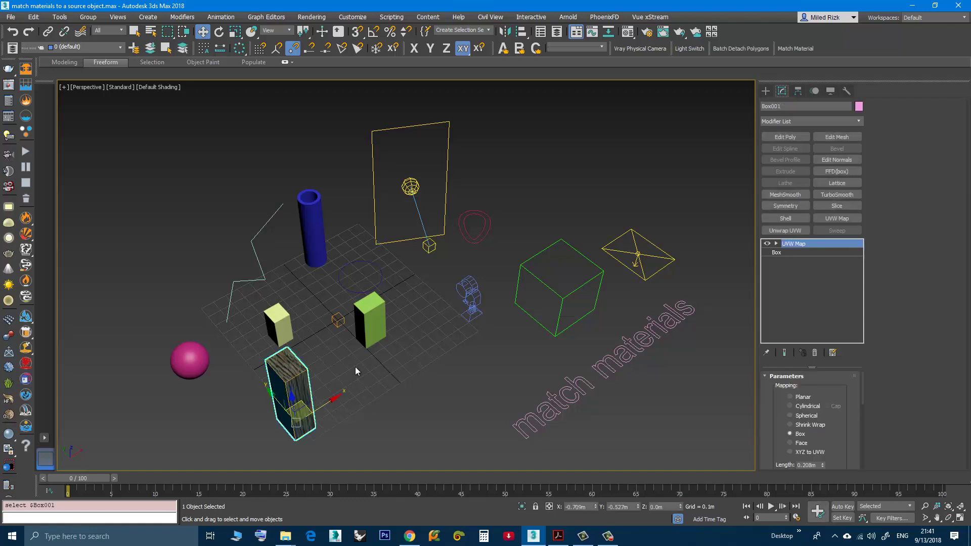
pyautogui.click(381, 409)
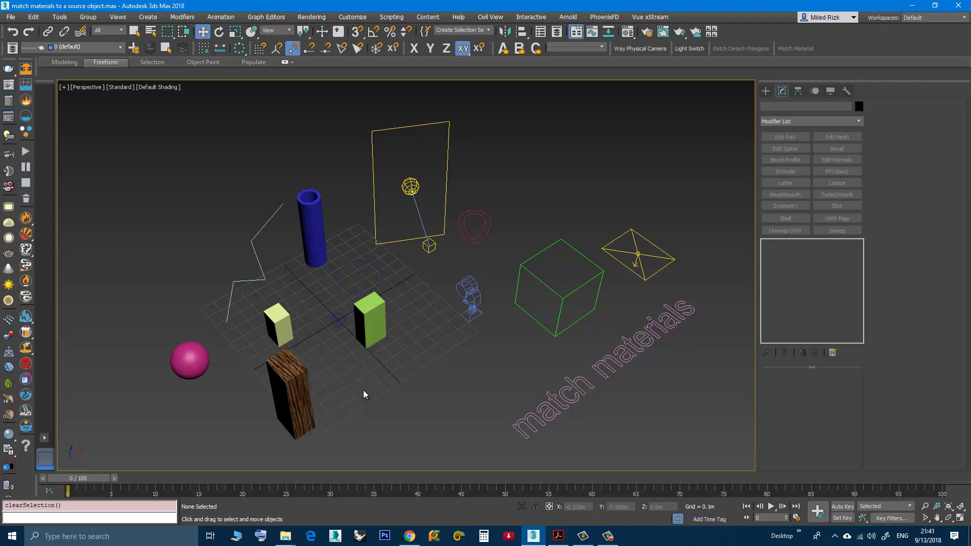
# Check Camera001, Dummy001, VRayLight001, Egg001 and the wooden box one by one, then deselect.
pyautogui.click(472, 302)
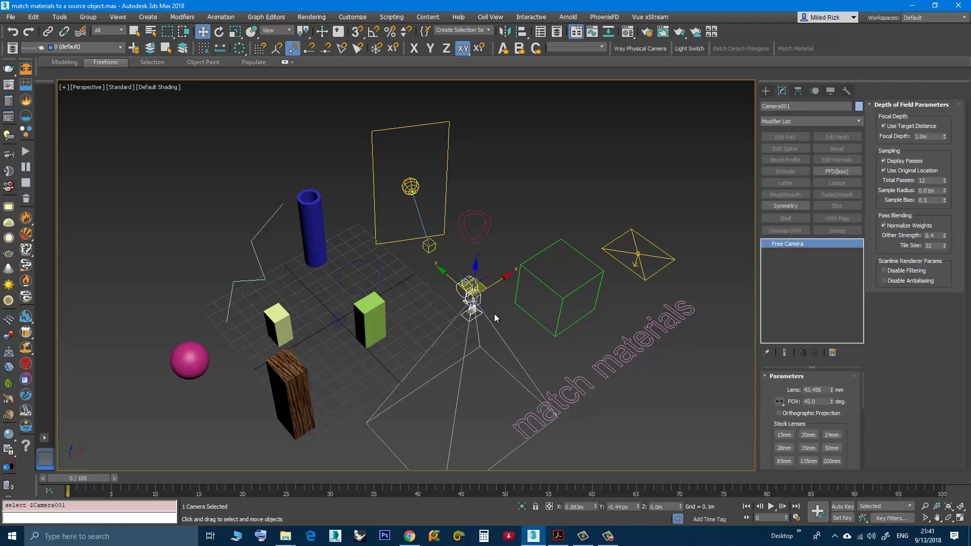
pyautogui.click(590, 295)
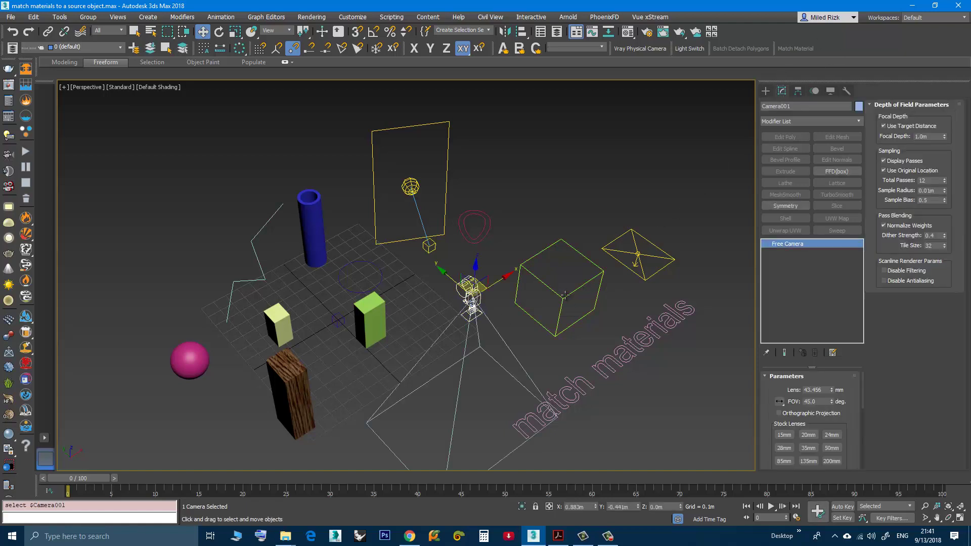
pyautogui.click(638, 254)
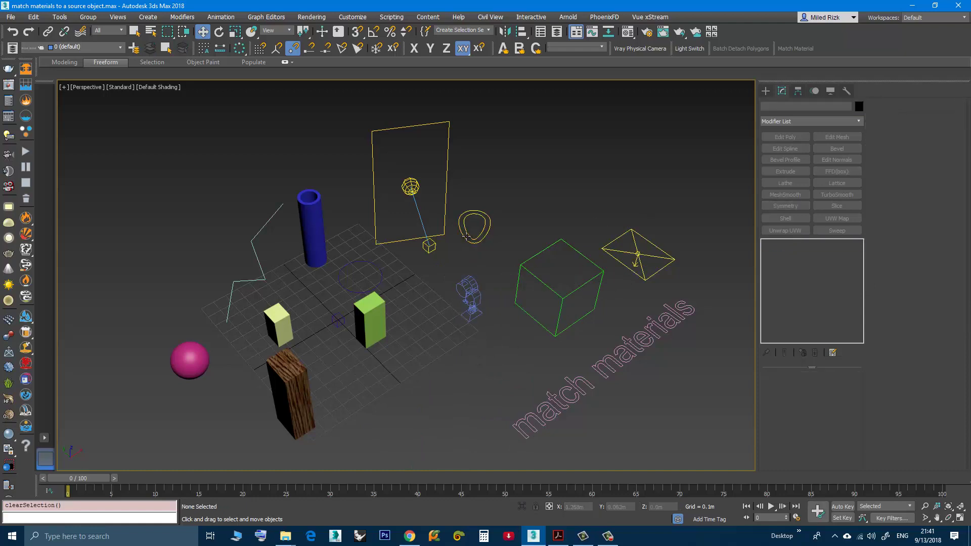
pyautogui.click(469, 239)
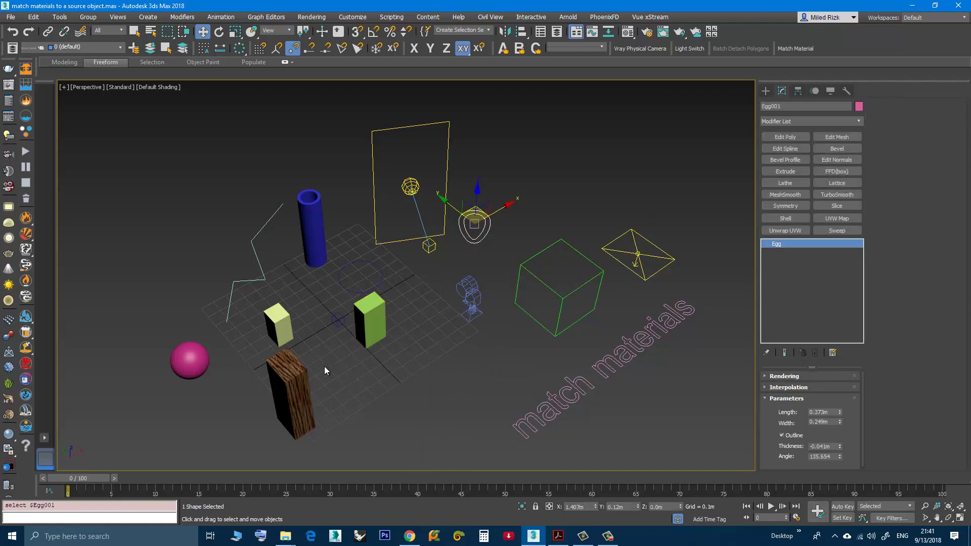
pyautogui.click(301, 384)
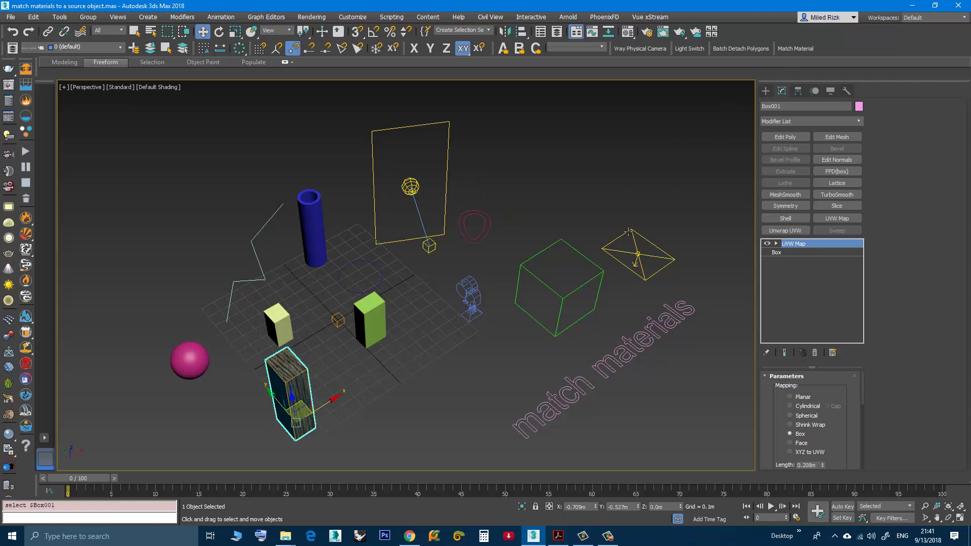
pyautogui.click(426, 405)
# Marquee-select the wooden and yellow boxes, clear it, then select only Box001.
pyautogui.moveTo(271, 344); pyautogui.dragTo(254, 305)
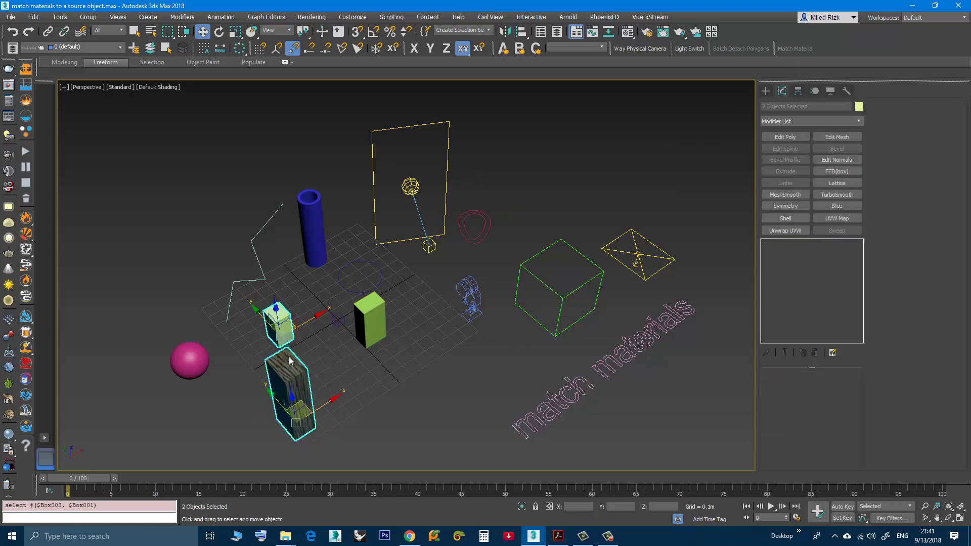
pyautogui.click(421, 403)
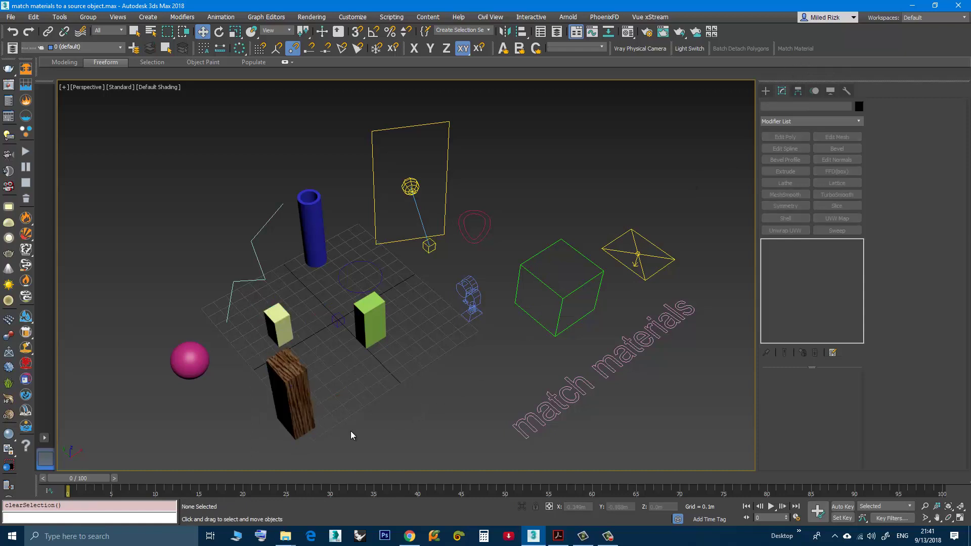
pyautogui.click(294, 402)
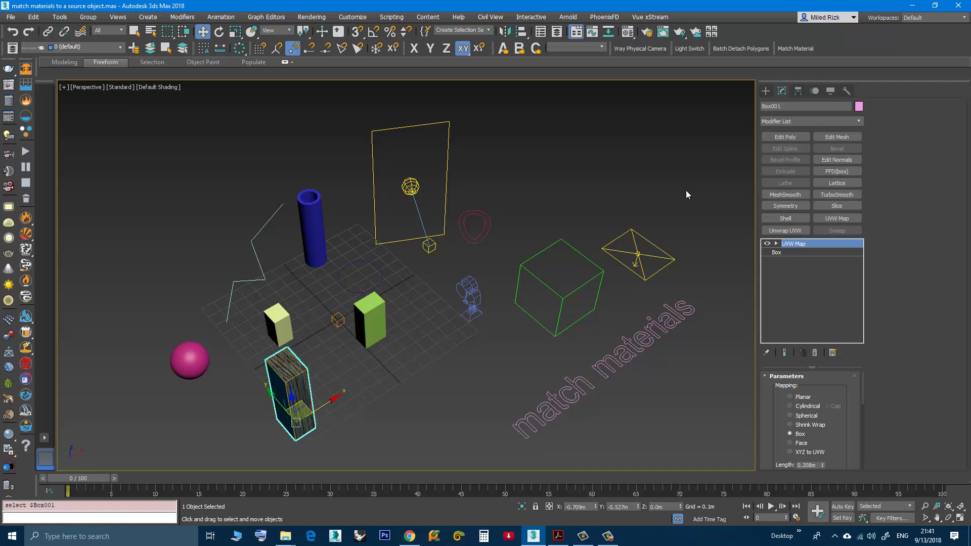
# Run Match Material from Box001 onto the green and yellow boxes, finishing with W.
pyautogui.click(802, 47)
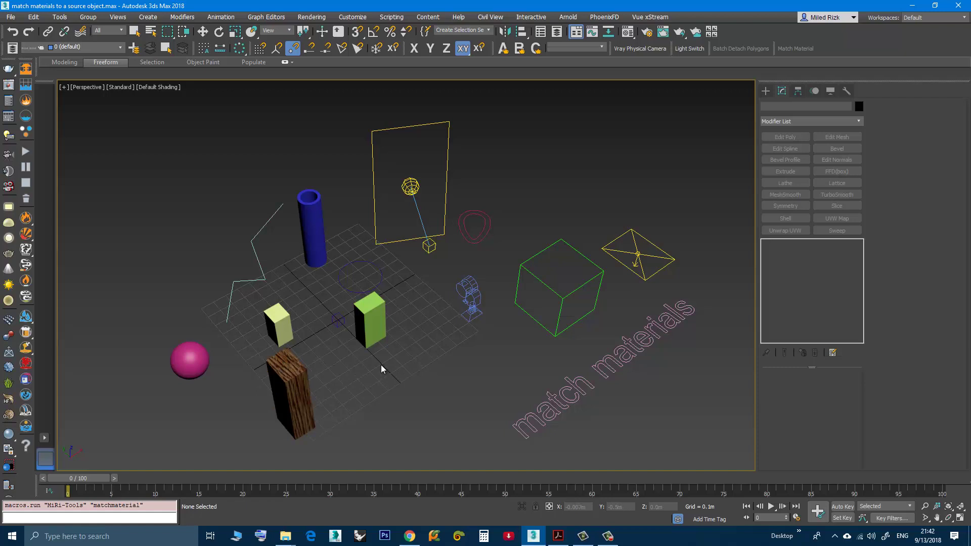
pyautogui.click(375, 320)
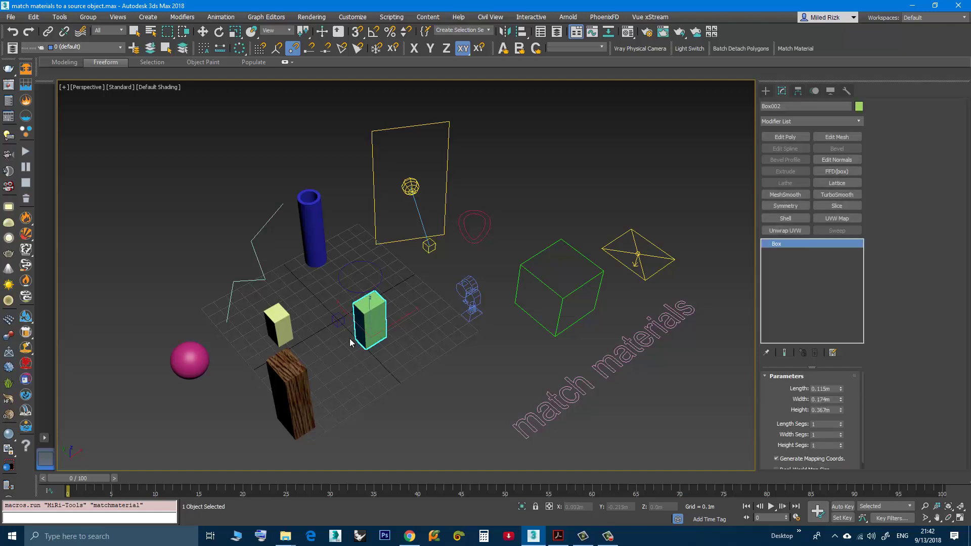
pyautogui.keyDown('ctrl'); pyautogui.click(285, 323); pyautogui.keyUp('ctrl')
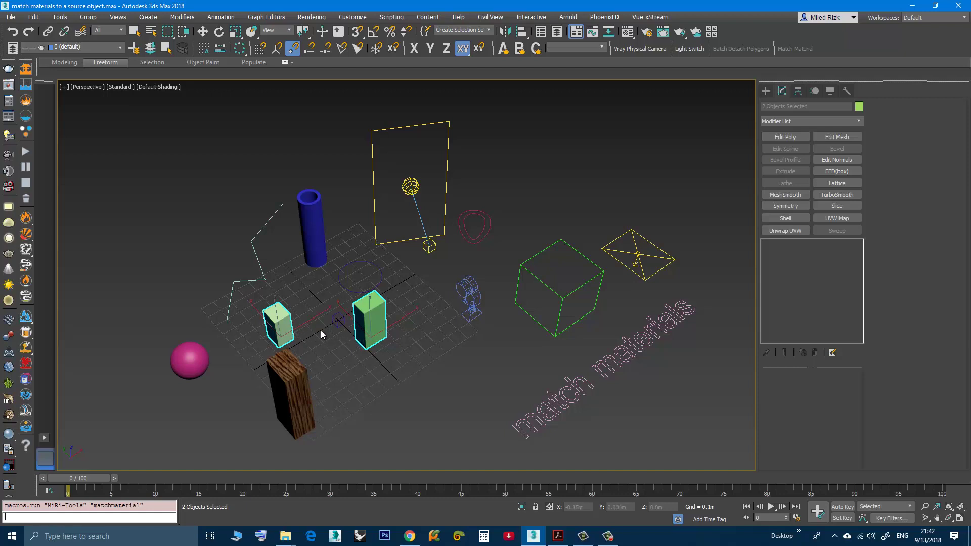
pyautogui.press('w')
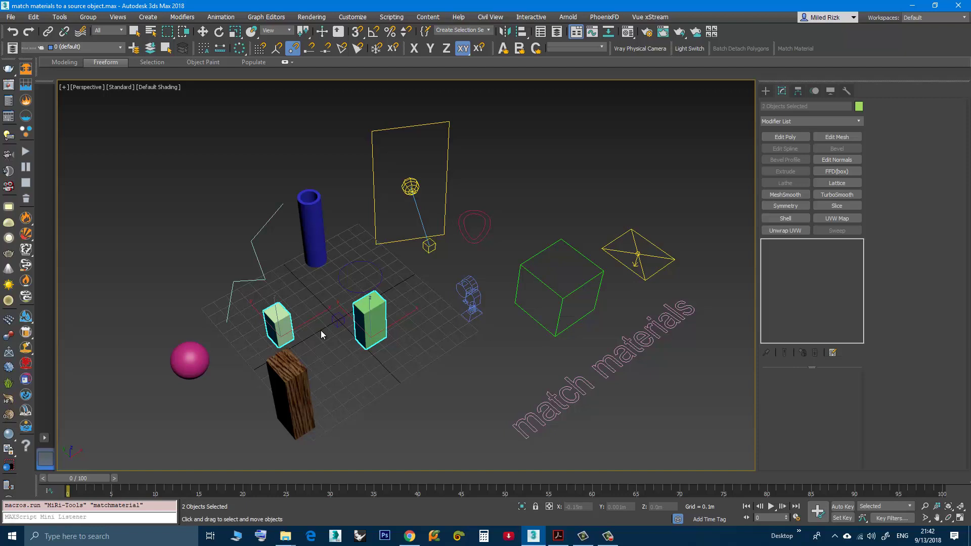
pyautogui.click(328, 344)
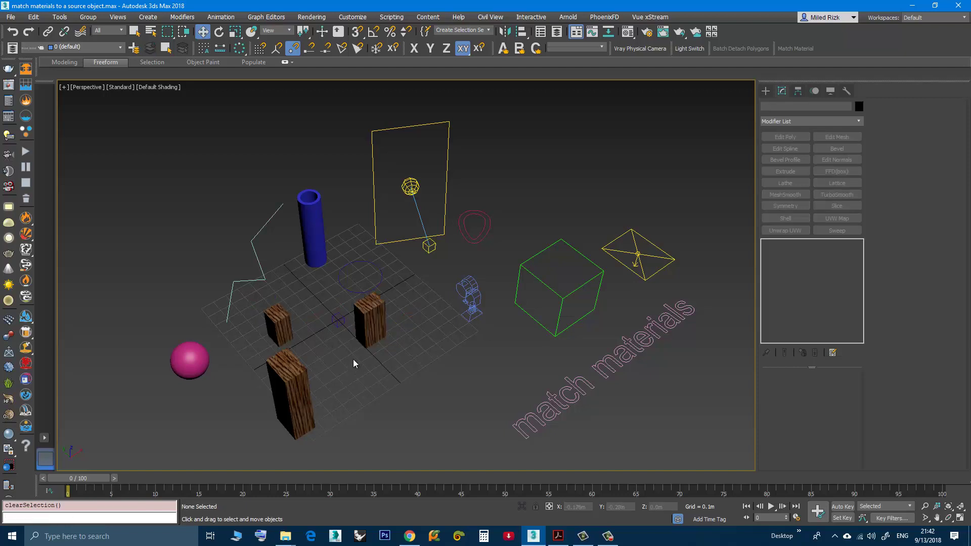
# Inspect the copied modifiers on the green and yellow boxes, then deselect.
pyautogui.click(366, 330)
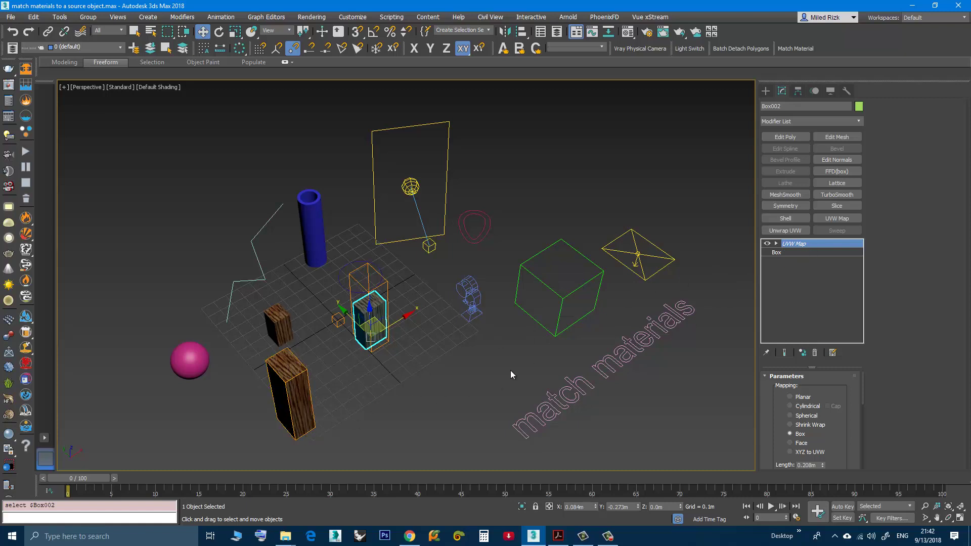
pyautogui.click(293, 330)
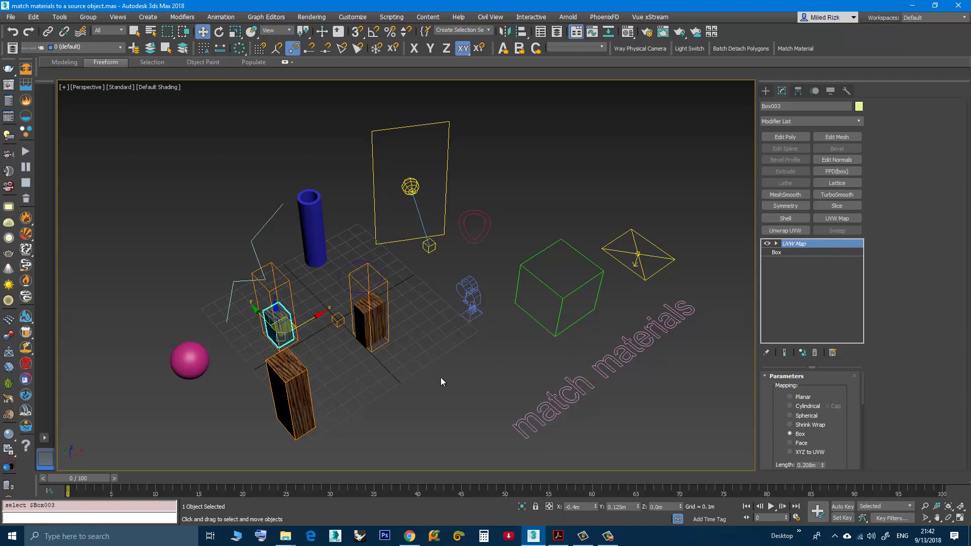
pyautogui.click(414, 387)
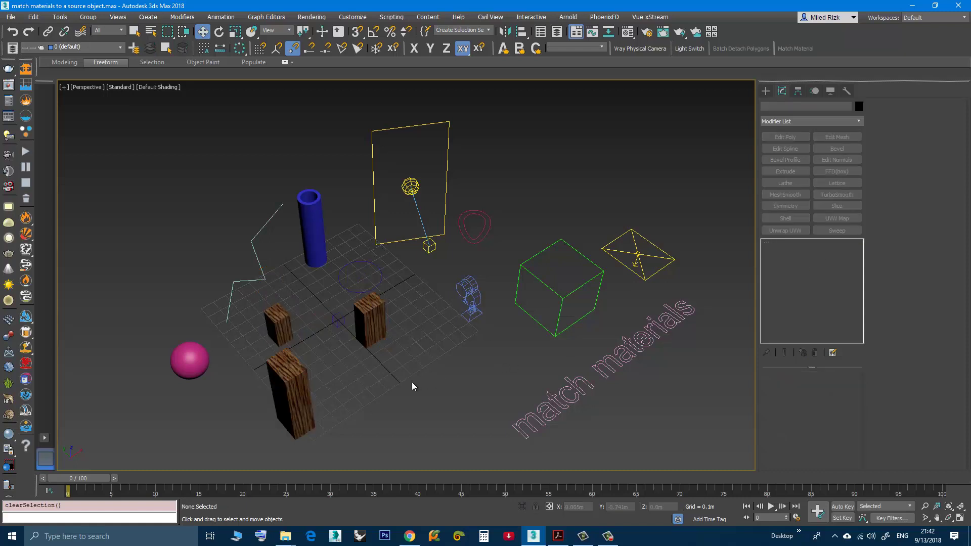
# Undo with Ctrl+Z to restore the plain yellow and green boxes, leaving nothing selected.
pyautogui.hotkey('ctrl', 'z')
pyautogui.hotkey('ctrl', 'z')
pyautogui.hotkey('ctrl', 'z')
pyautogui.hotkey('ctrl', 'z')
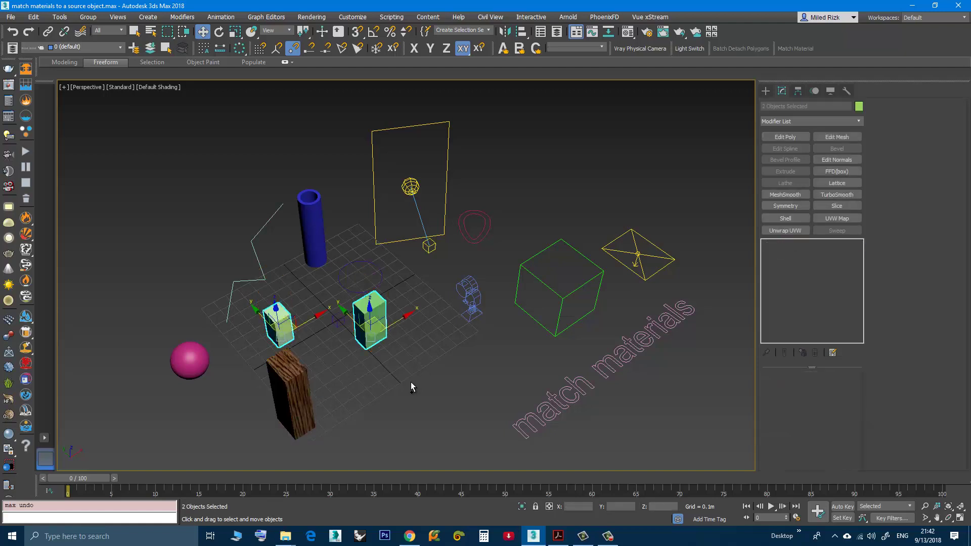
pyautogui.click(412, 383)
pyautogui.click(363, 310)
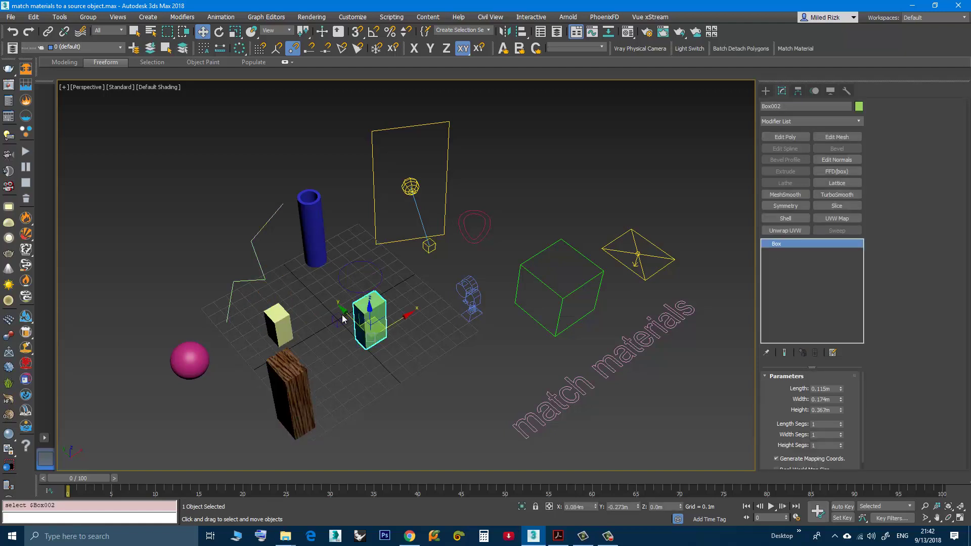
pyautogui.click(278, 326)
pyautogui.click(364, 365)
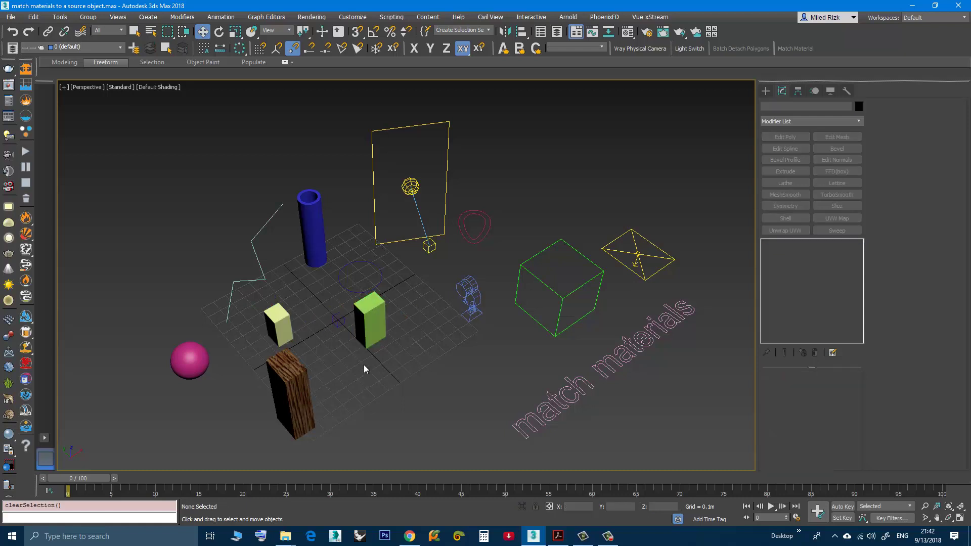
# Stack Edit Poly, UVW Map, Unwrap UVW, Edit Poly and Unwrap UVW on Box001.
pyautogui.click(294, 398)
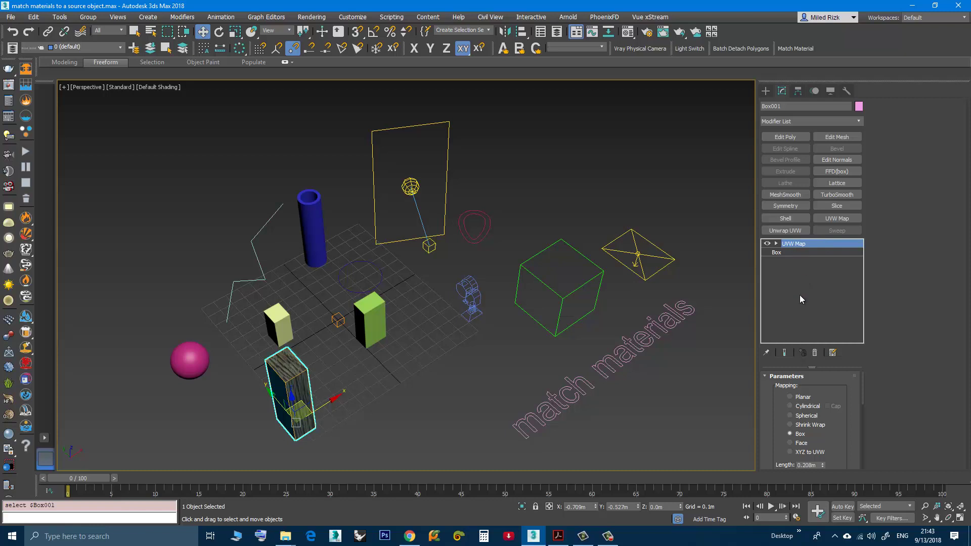
pyautogui.click(785, 138)
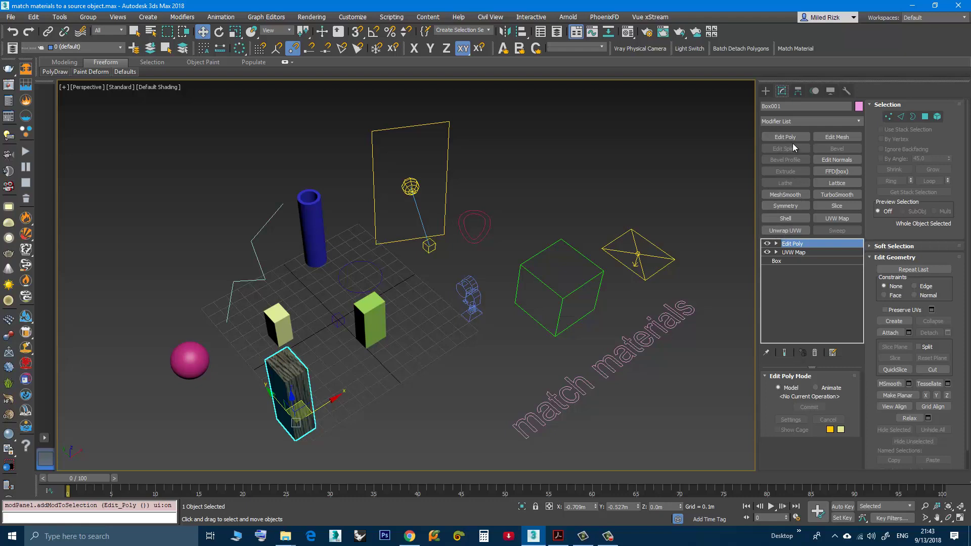
pyautogui.click(837, 219)
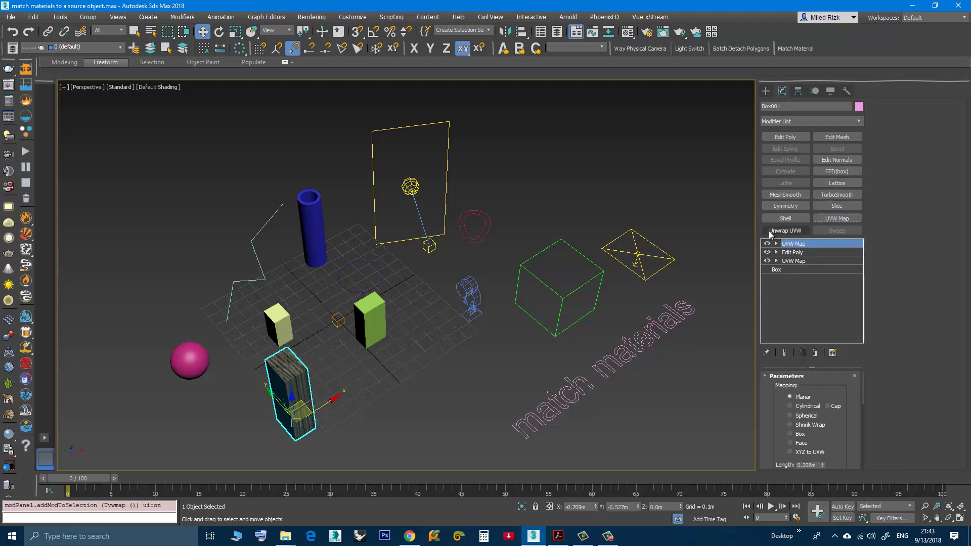
pyautogui.click(776, 231)
pyautogui.click(782, 136)
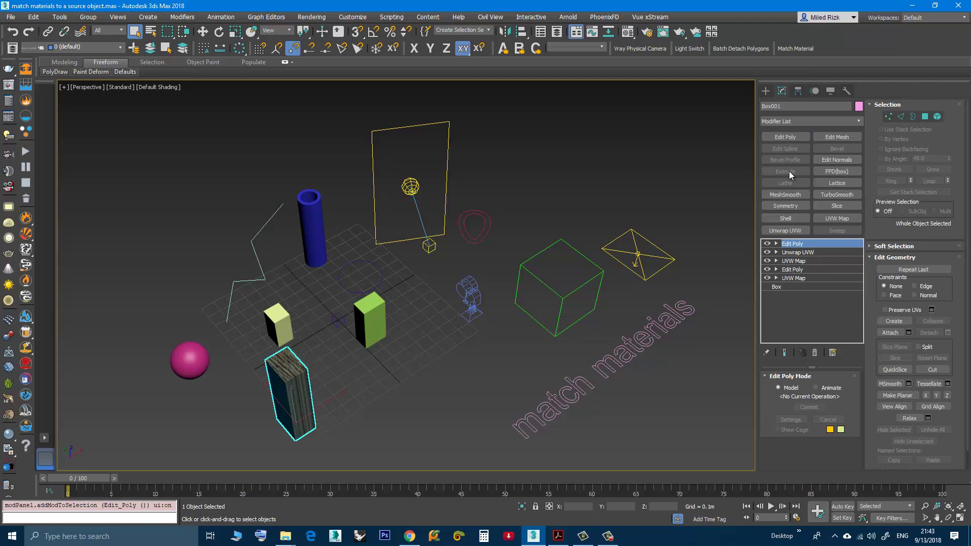
pyautogui.click(789, 231)
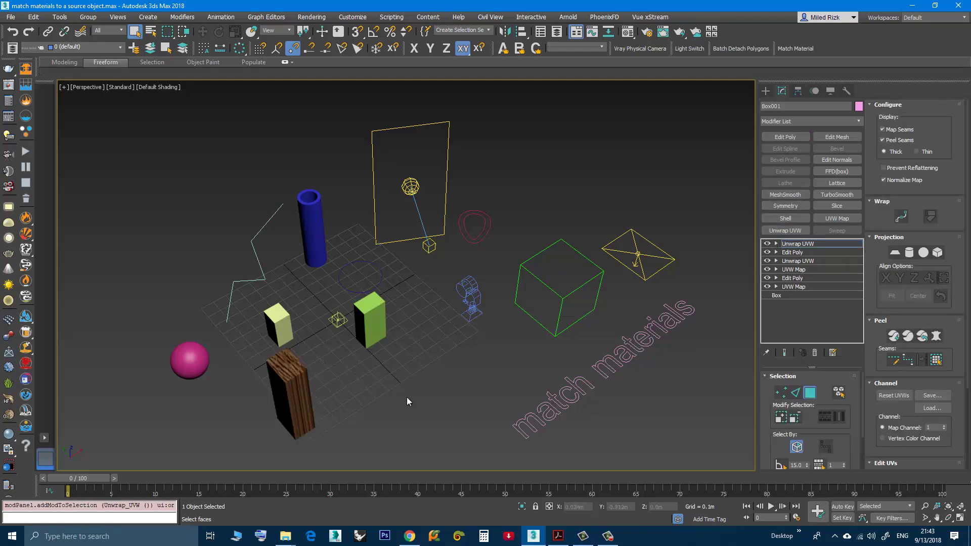
# Review the stack, make the top Unwrap UVW current, and reselect Box001 as source.
pyautogui.click(304, 393)
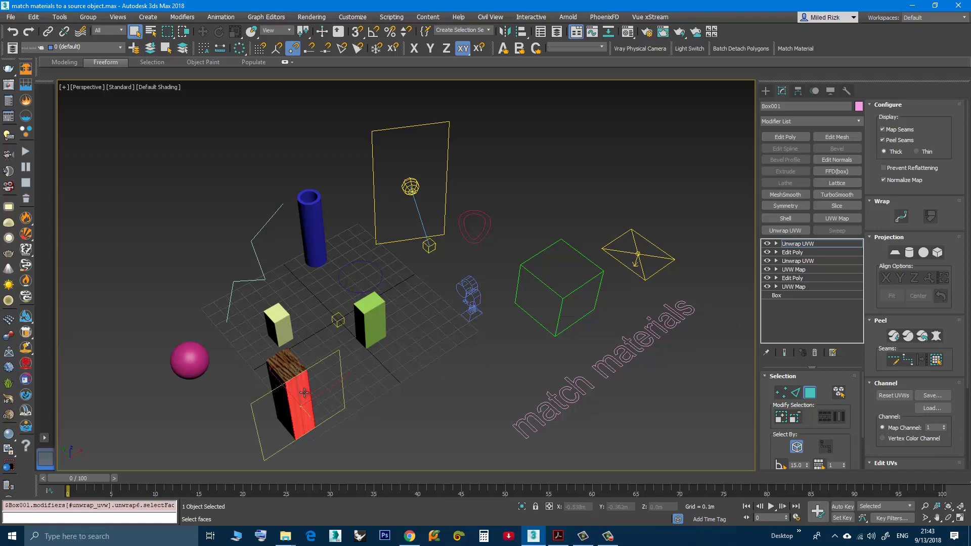
pyautogui.click(384, 402)
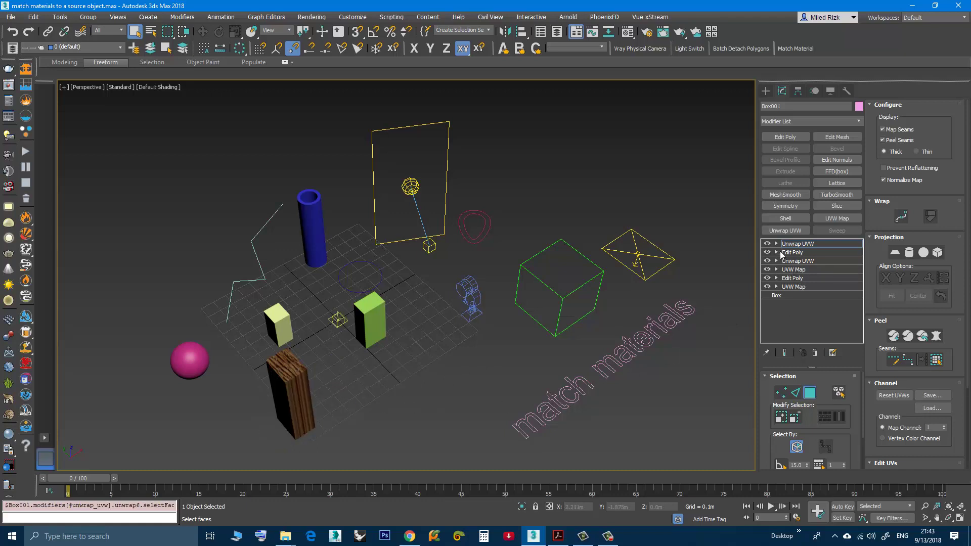
pyautogui.click(777, 278)
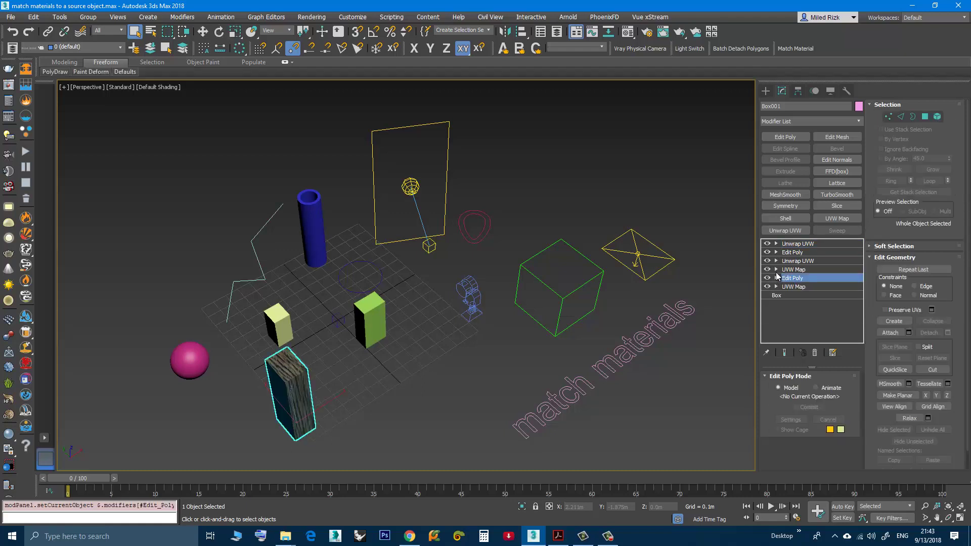
pyautogui.click(777, 244)
pyautogui.click(786, 245)
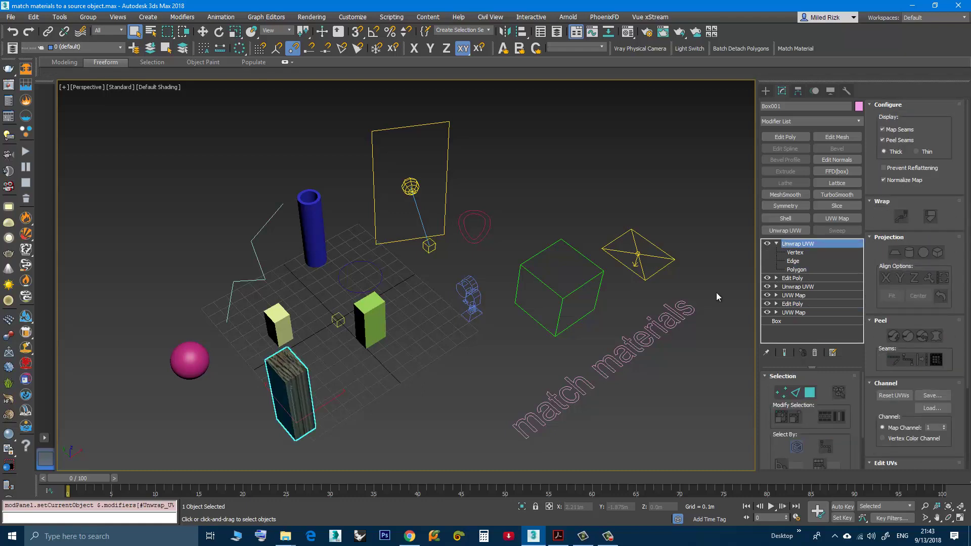
pyautogui.click(478, 374)
pyautogui.click(276, 399)
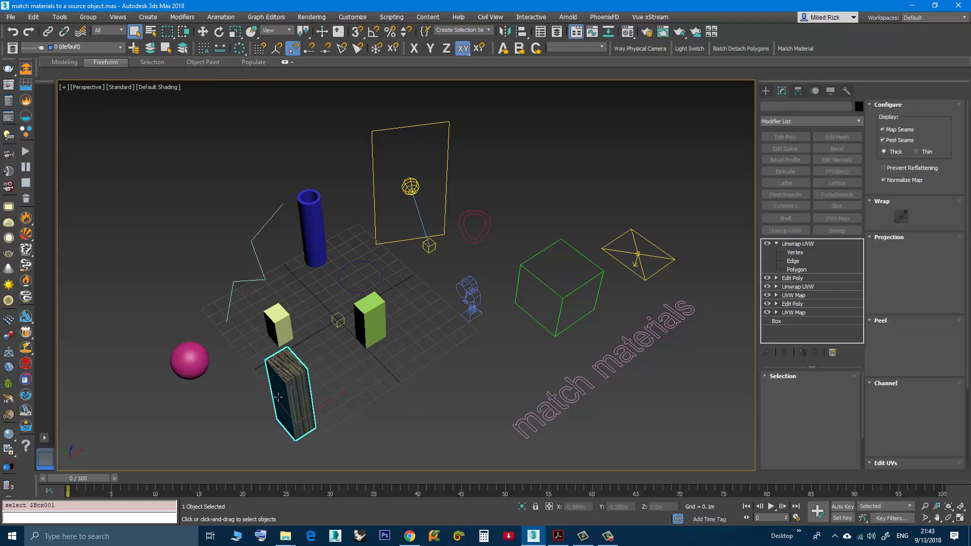
pyautogui.keyDown('alt'); pyautogui.moveTo(388, 401); pyautogui.dragTo(402, 398, button='middle'); pyautogui.keyUp('alt')
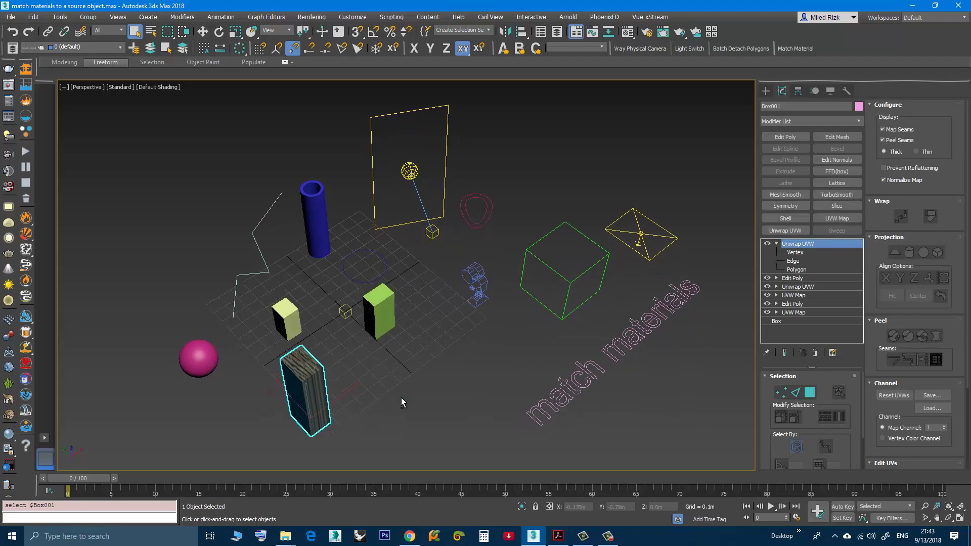
# Match Box001's material and modifiers onto the green box Box002.
pyautogui.click(796, 51)
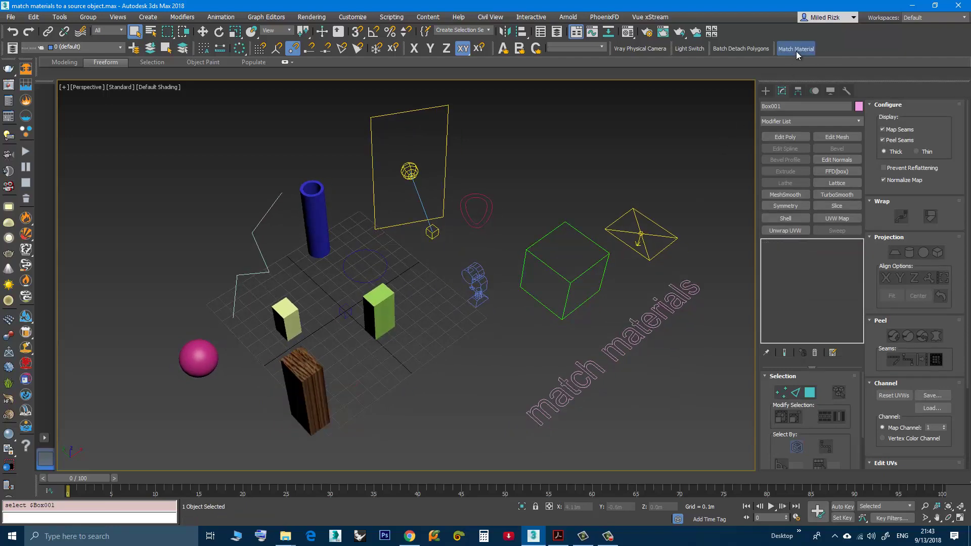
pyautogui.click(380, 312)
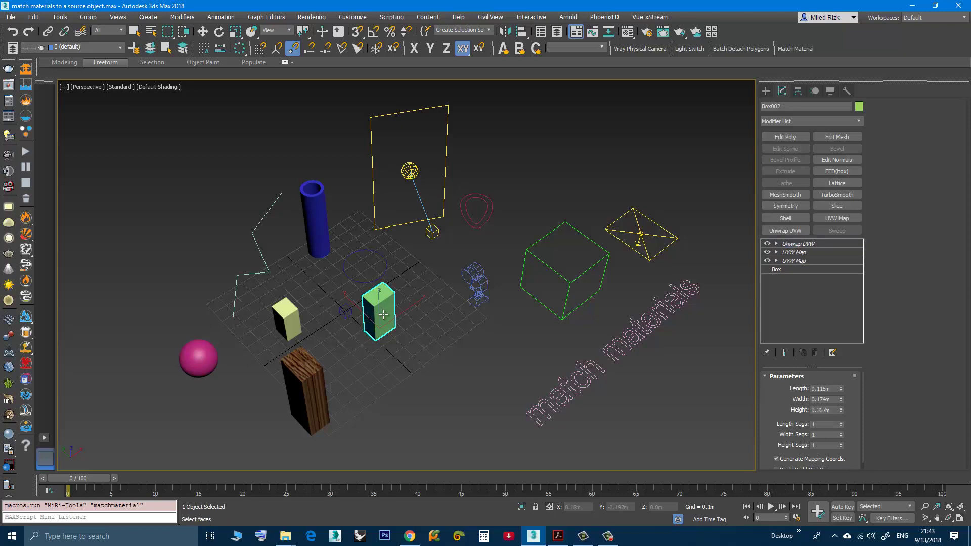
pyautogui.click(408, 362)
# Compare the modifier stacks of Box002 and the source Box001.
pyautogui.click(382, 324)
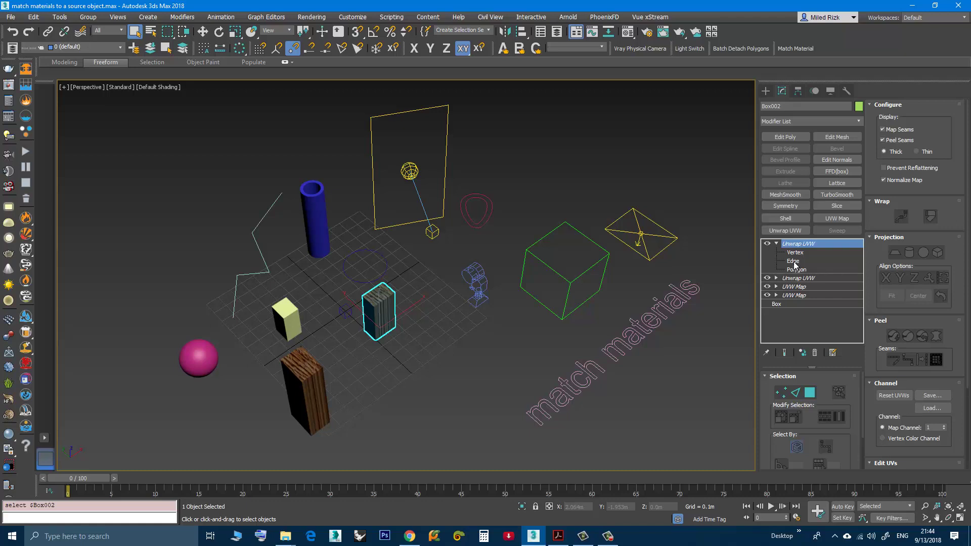
pyautogui.click(297, 389)
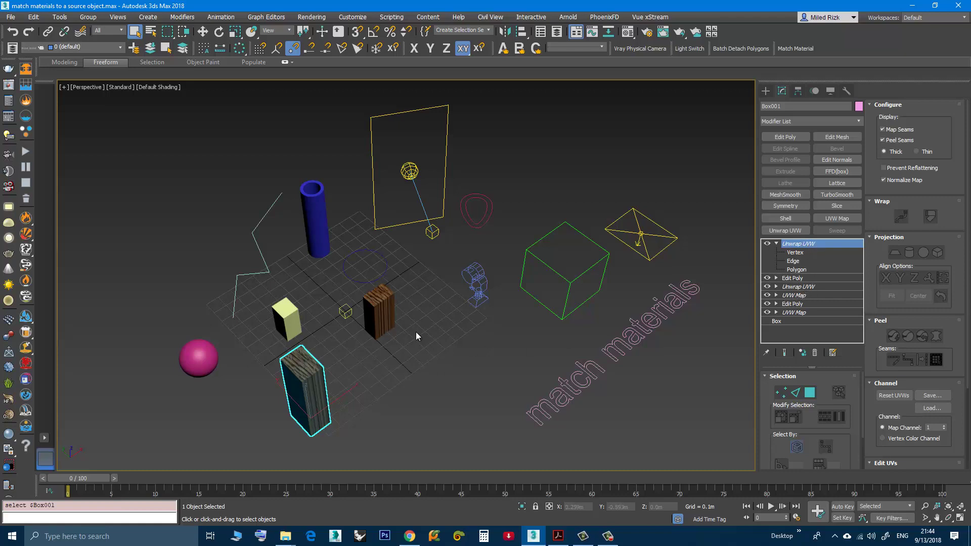
pyautogui.click(382, 312)
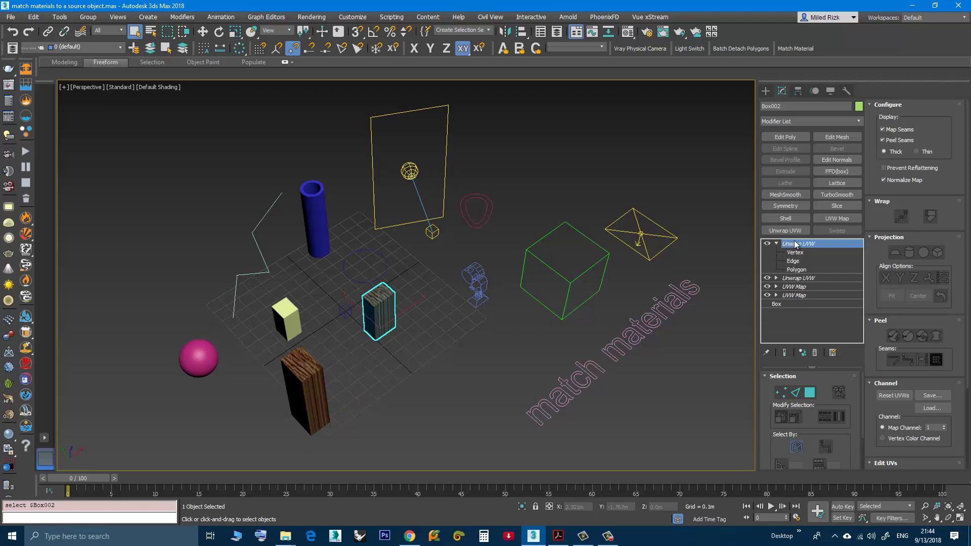